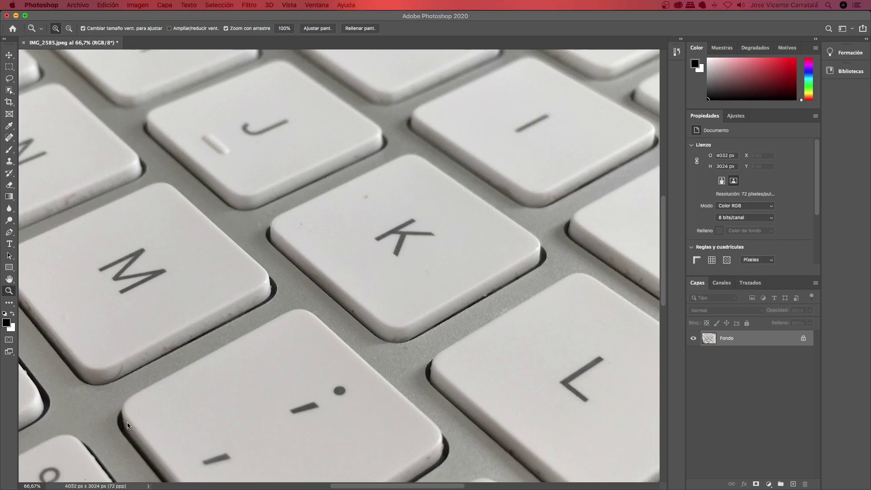
Zoom the keyboard photo out from 66.7% to 25% so it fits the window.
{"action": "left_click", "coordinate": [69, 29]}
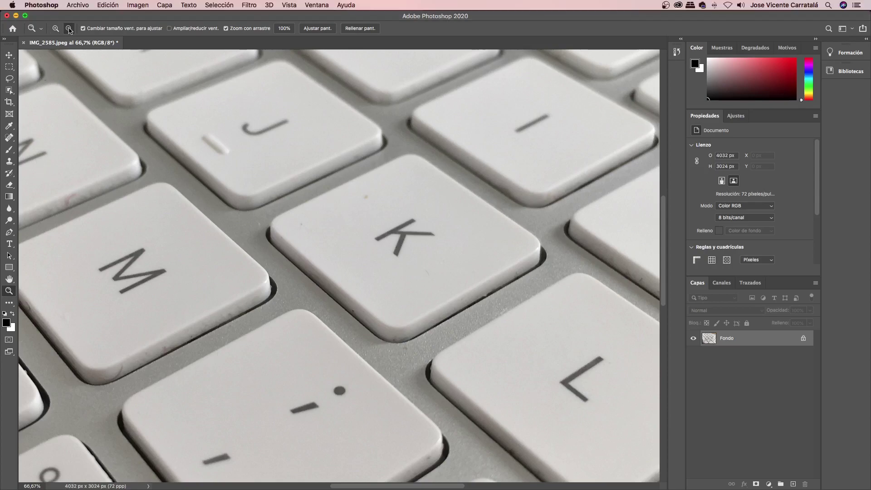
{"action": "left_click", "coordinate": [263, 195]}
{"action": "left_click", "coordinate": [265, 198]}
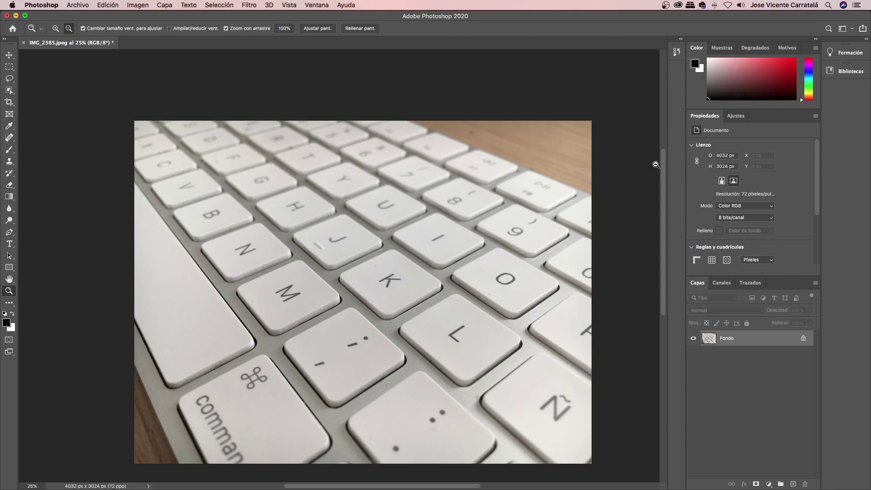
{"action": "left_click_drag", "start_coordinate": [663, 165], "coordinate": [660, 207]}
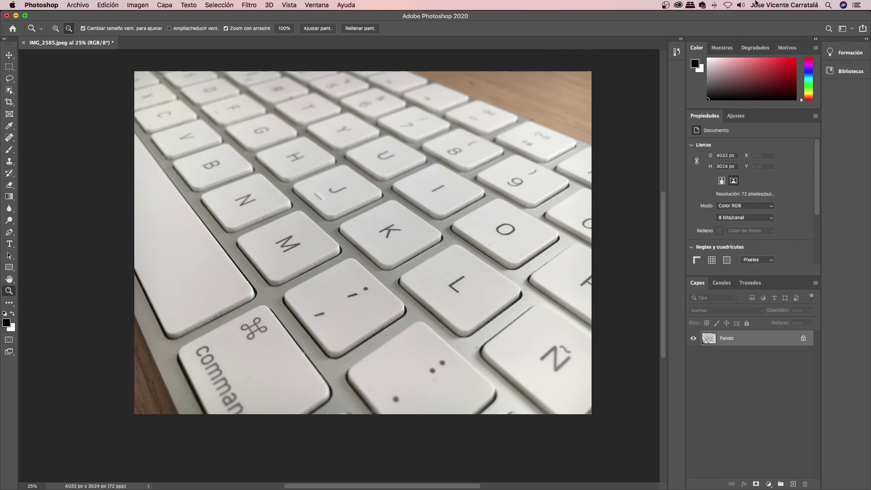
{"action": "left_click", "coordinate": [728, 6]}
Turn on Wi-Fi and Google 'social media sizes 2021' in Chrome.
{"action": "left_click", "coordinate": [731, 25]}
{"action": "mouse_move", "coordinate": [436, 487]}
{"action": "left_click", "coordinate": [455, 470]}
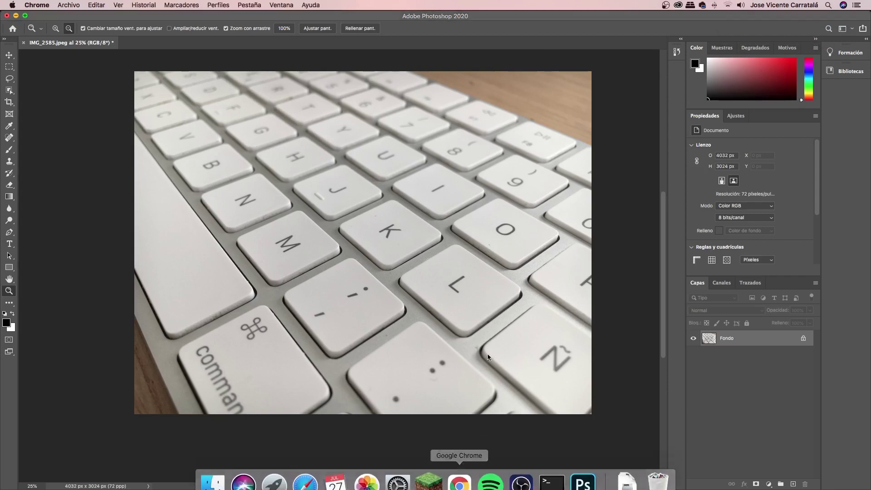
{"action": "left_click_drag", "start_coordinate": [223, 25], "coordinate": [232, 24]}
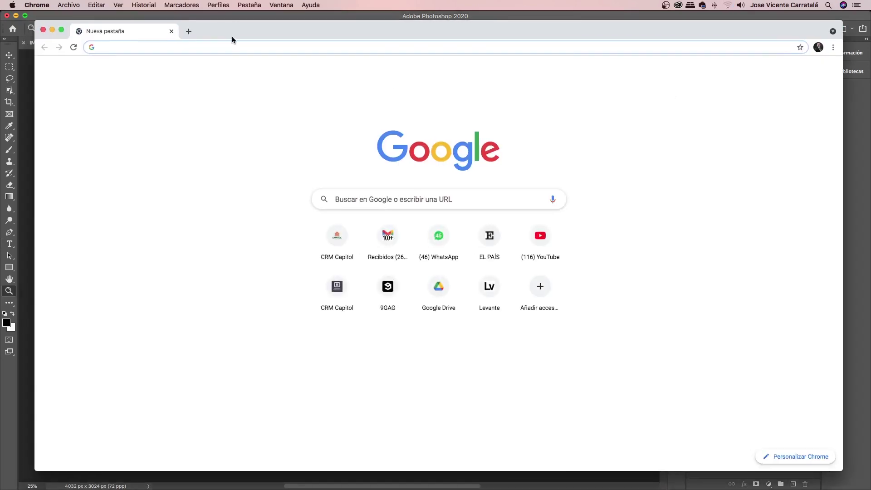
{"action": "type", "text": "soci"}
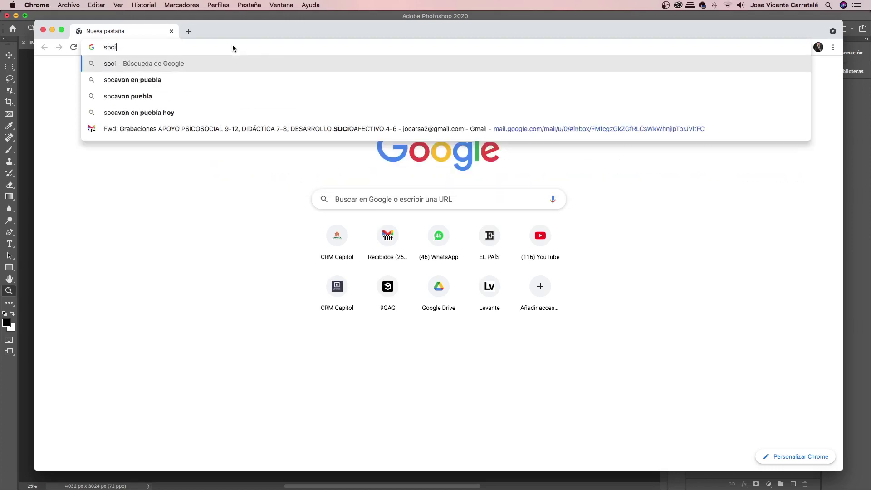
{"action": "type", "text": "al media"}
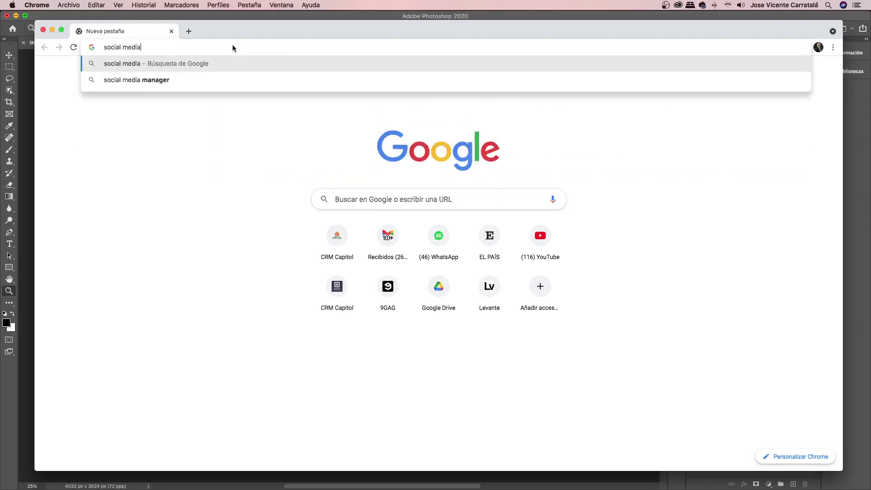
{"action": "type", "text": " size"}
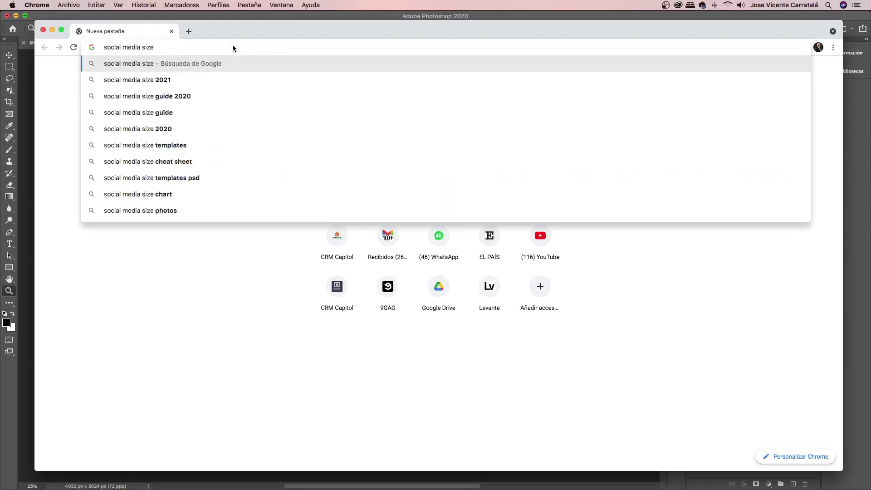
{"action": "type", "text": "s 2"}
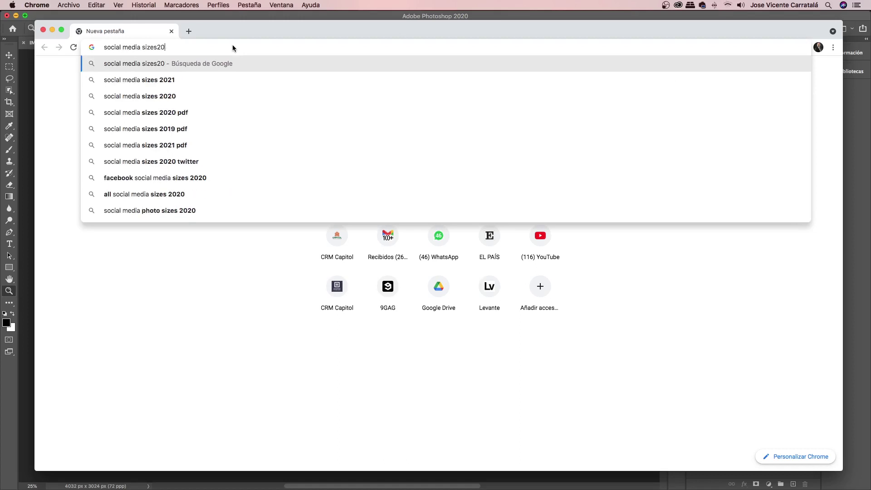
{"action": "type", "text": "021"}
{"action": "key", "text": "Return"}
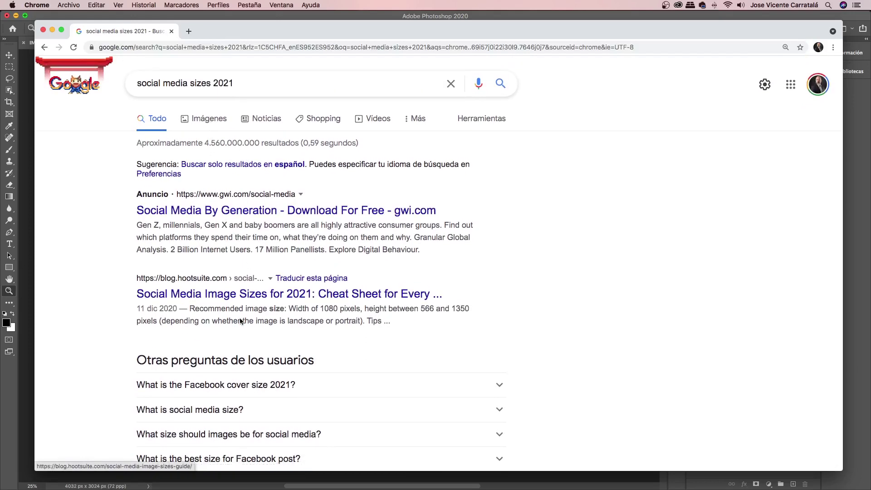
From Google Images, open Hootsuite's 'Social Media Image Sizes 2021' chart in a new tab and view it.
{"action": "left_click", "coordinate": [215, 117]}
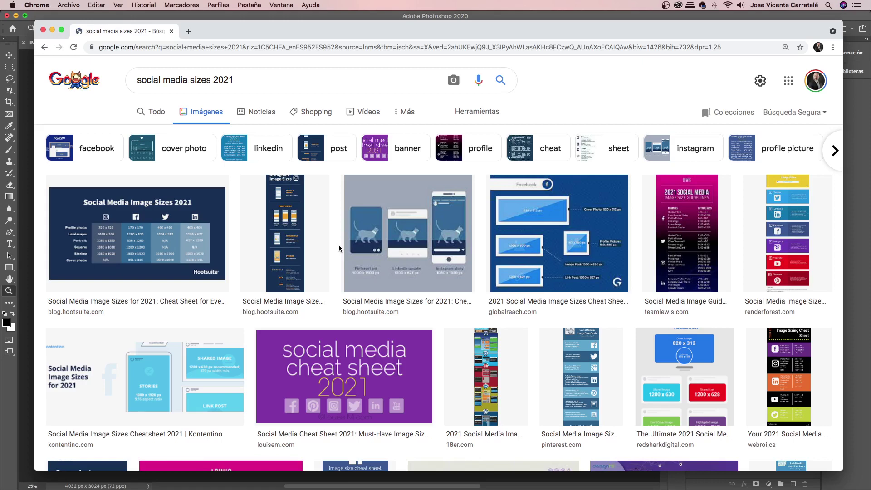
{"action": "left_click", "coordinate": [210, 246]}
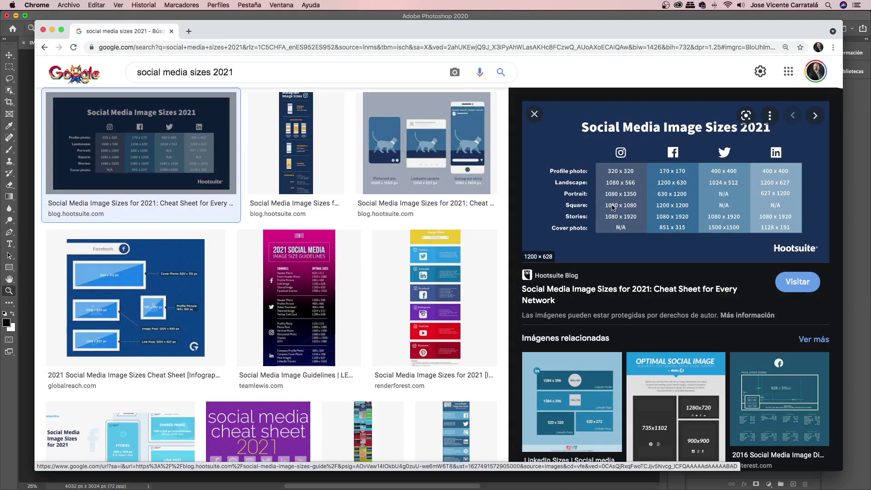
{"action": "right_click", "coordinate": [636, 199]}
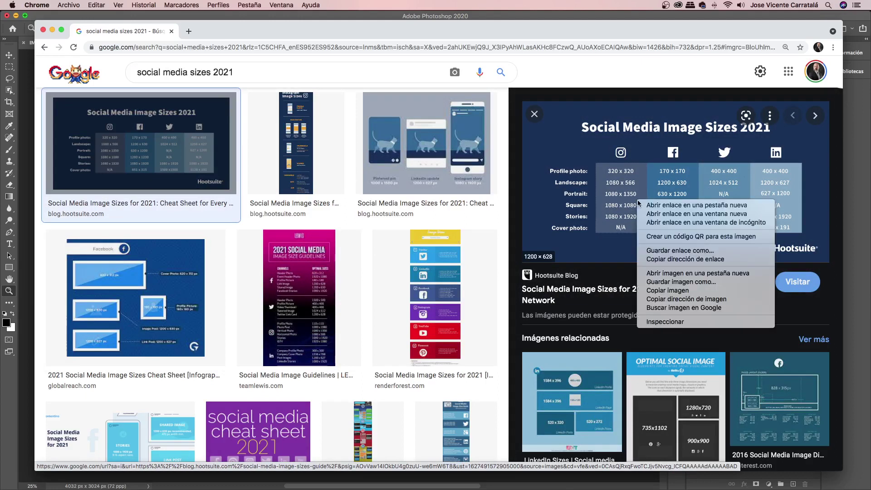
{"action": "key", "text": "Return"}
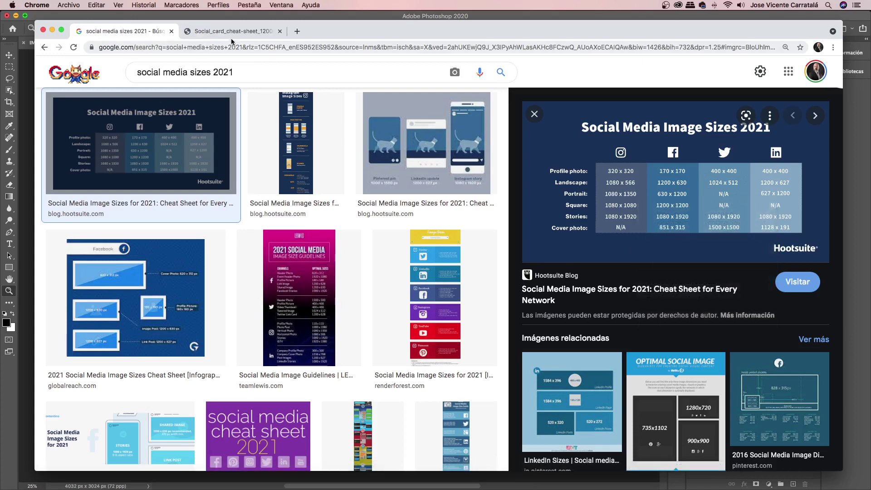
{"action": "scroll", "coordinate": [299, 333], "scroll_direction": "down", "scroll_amount": 5}
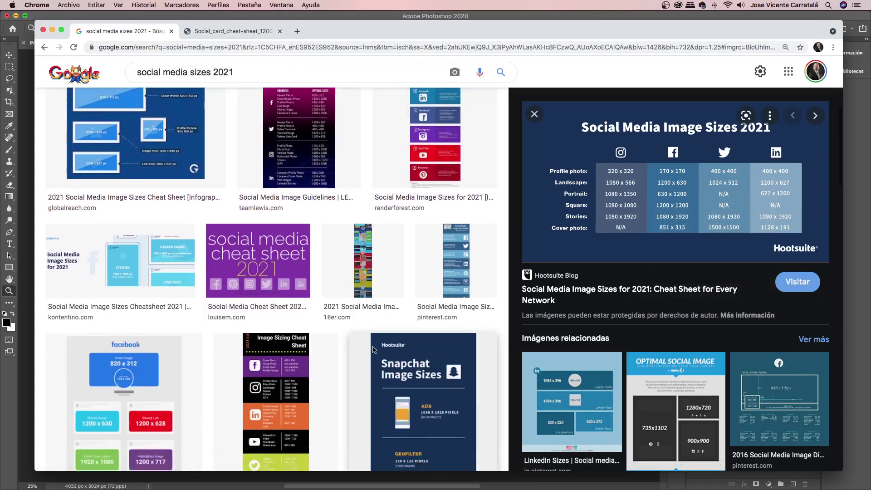
{"action": "scroll", "coordinate": [299, 333], "scroll_direction": "down", "scroll_amount": 4}
{"action": "scroll", "coordinate": [299, 332], "scroll_direction": "down", "scroll_amount": 1}
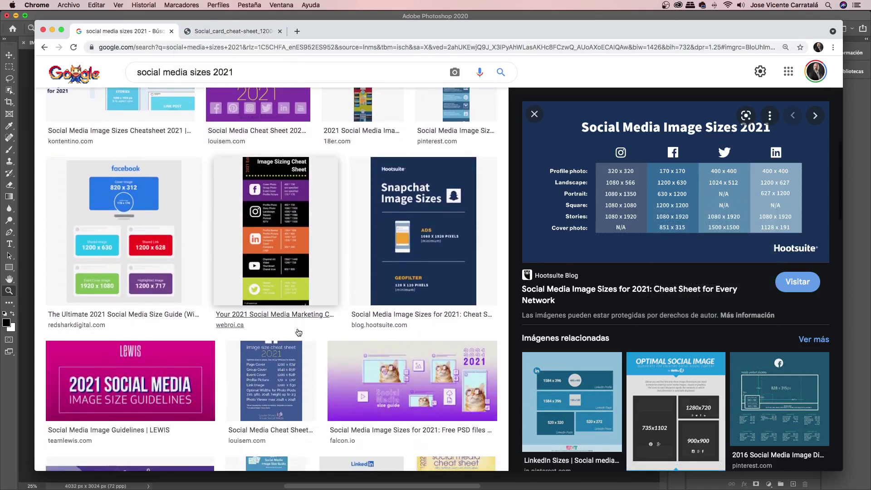
{"action": "left_click", "coordinate": [222, 31]}
{"action": "left_click_drag", "start_coordinate": [435, 32], "coordinate": [428, 31]}
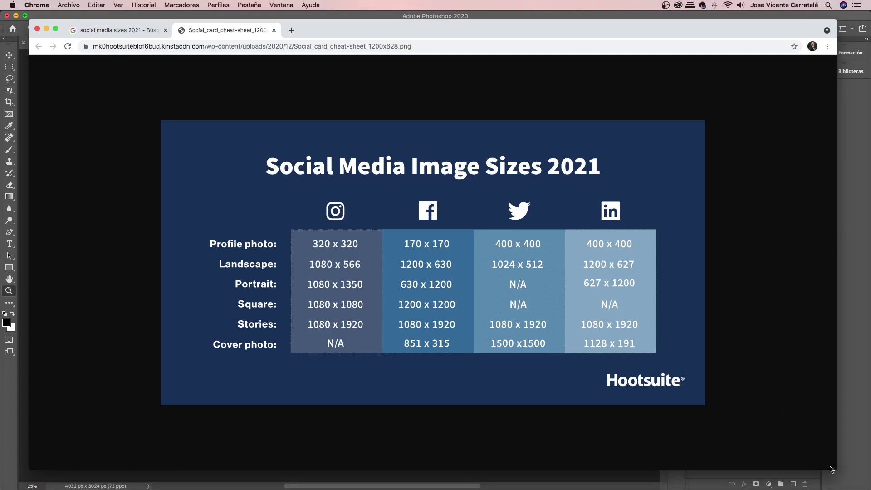
Shrink the Chrome window and move it right so the keyboard photo shows beside the chart.
{"action": "left_click_drag", "start_coordinate": [837, 470], "coordinate": [565, 453]}
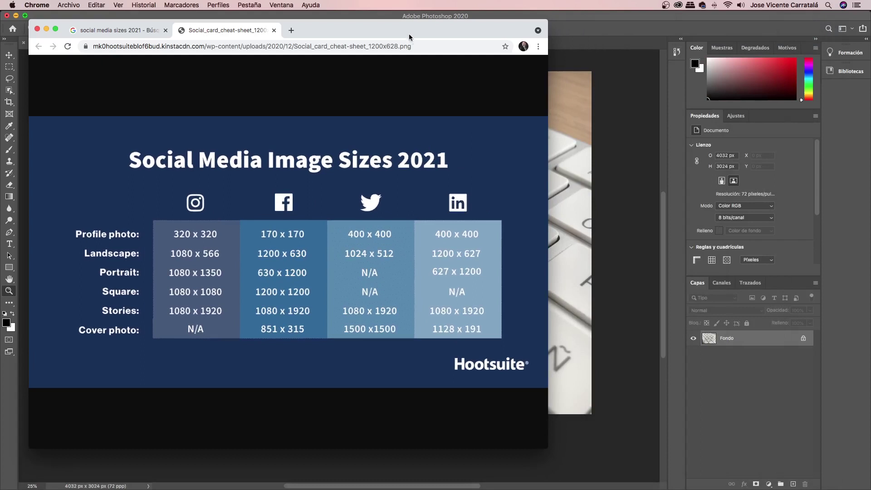
{"action": "left_click_drag", "start_coordinate": [410, 37], "coordinate": [615, 35]}
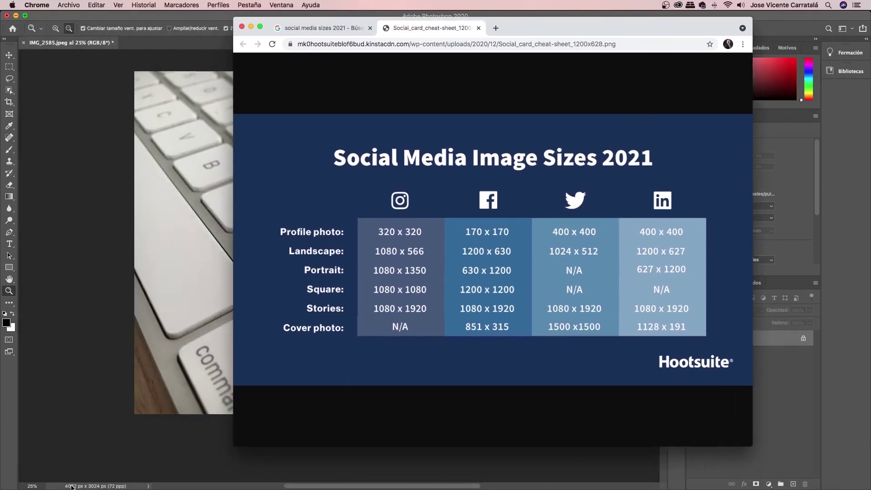